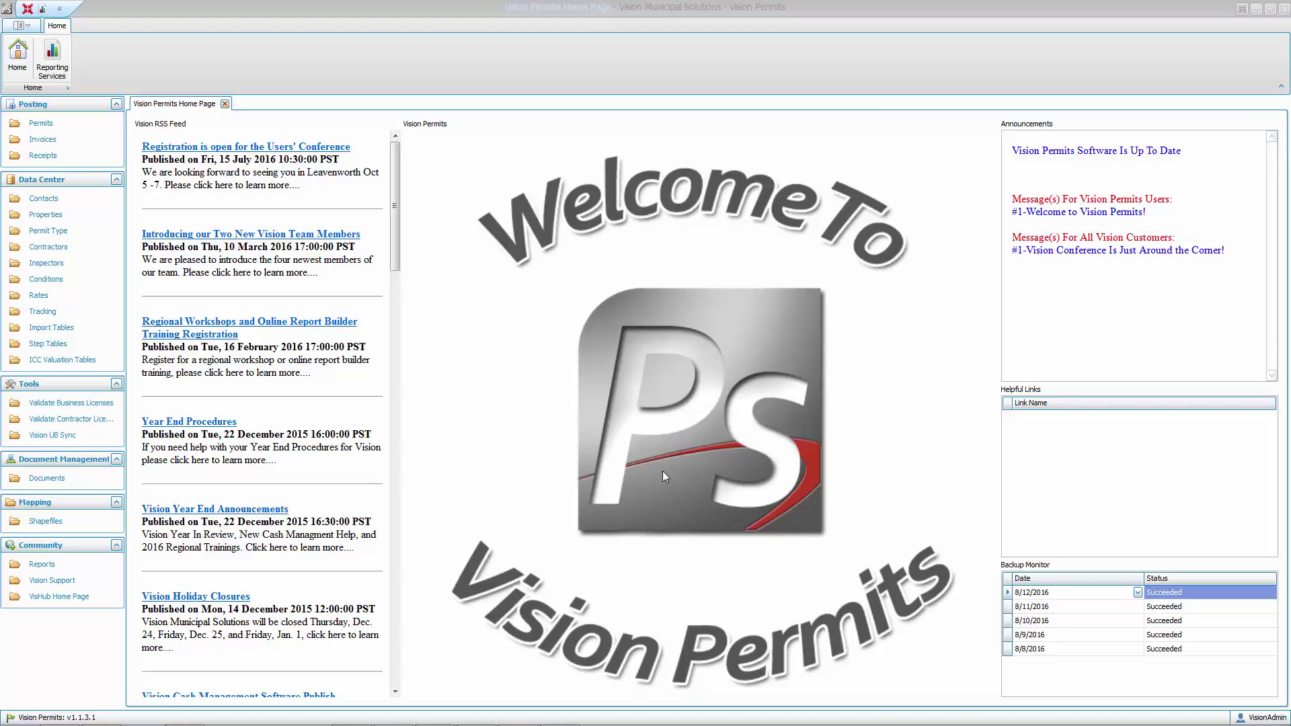
Open the Rate Type Center and look over the Building, Mechanical and Plumbing fee rate types
{"action": "left_click", "coordinate": [25, 30]}
{"action": "mouse_move", "coordinate": [84, 78]}
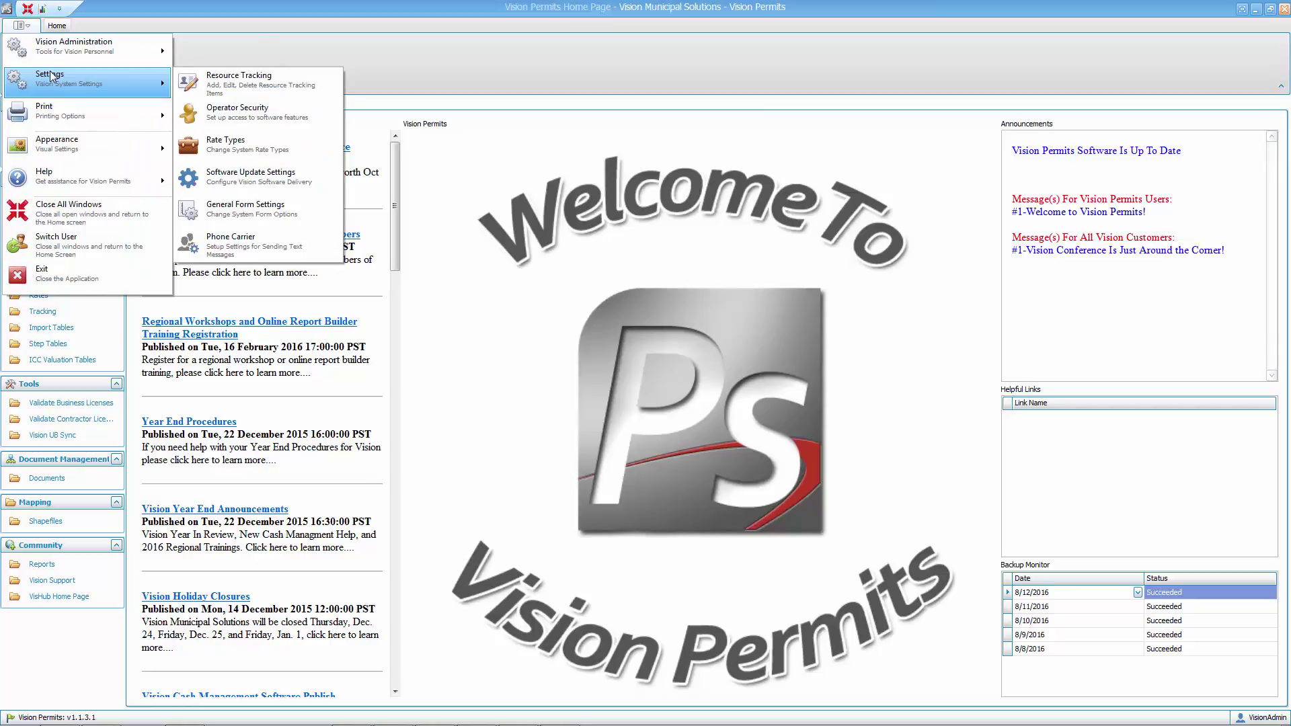
{"action": "left_click", "coordinate": [235, 149]}
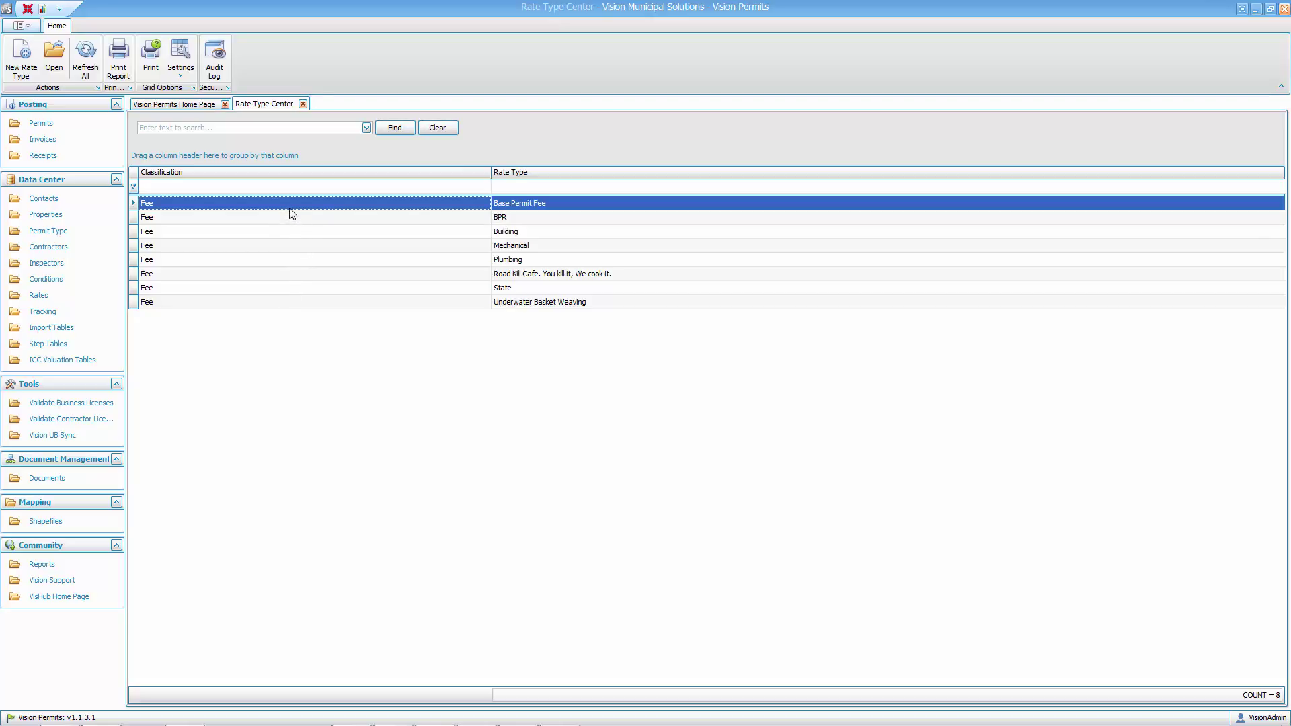
{"action": "left_click", "coordinate": [506, 232]}
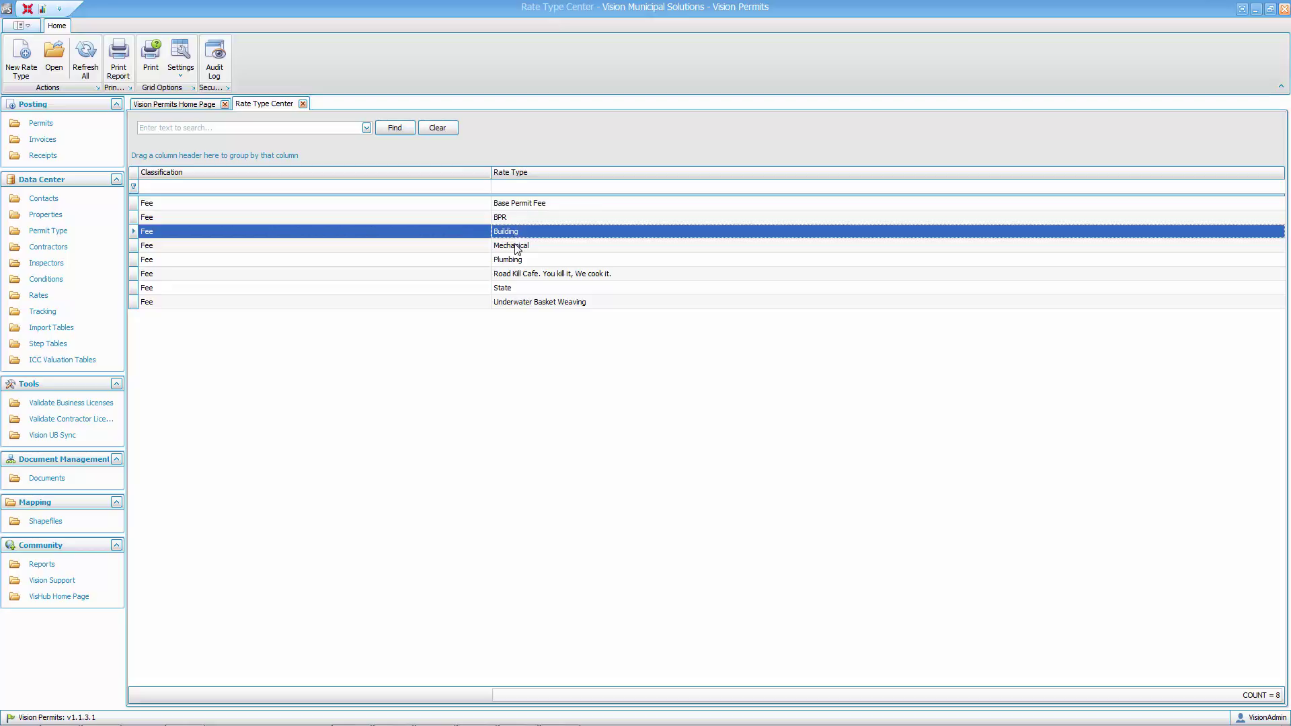
{"action": "left_click", "coordinate": [516, 248]}
{"action": "left_click", "coordinate": [516, 261]}
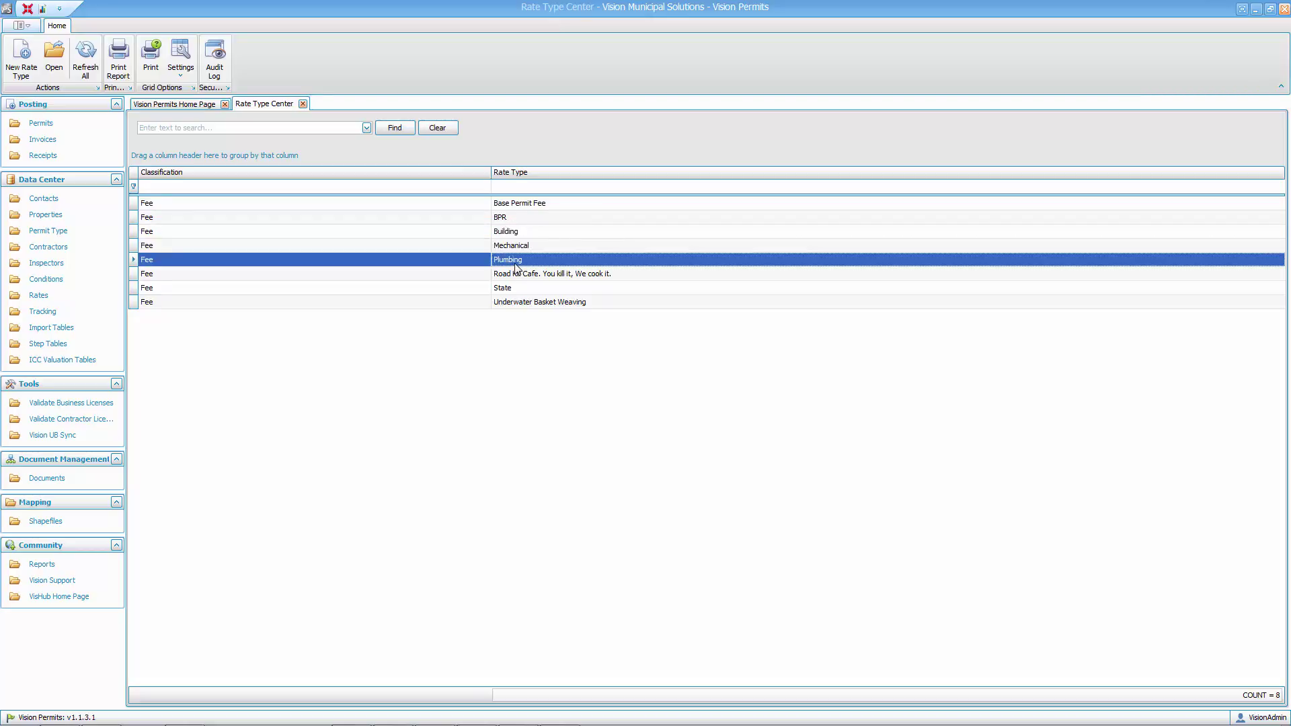
Create a rate type named Electrical with the Fee classification, save it and select it in the list
{"action": "left_click", "coordinate": [21, 60]}
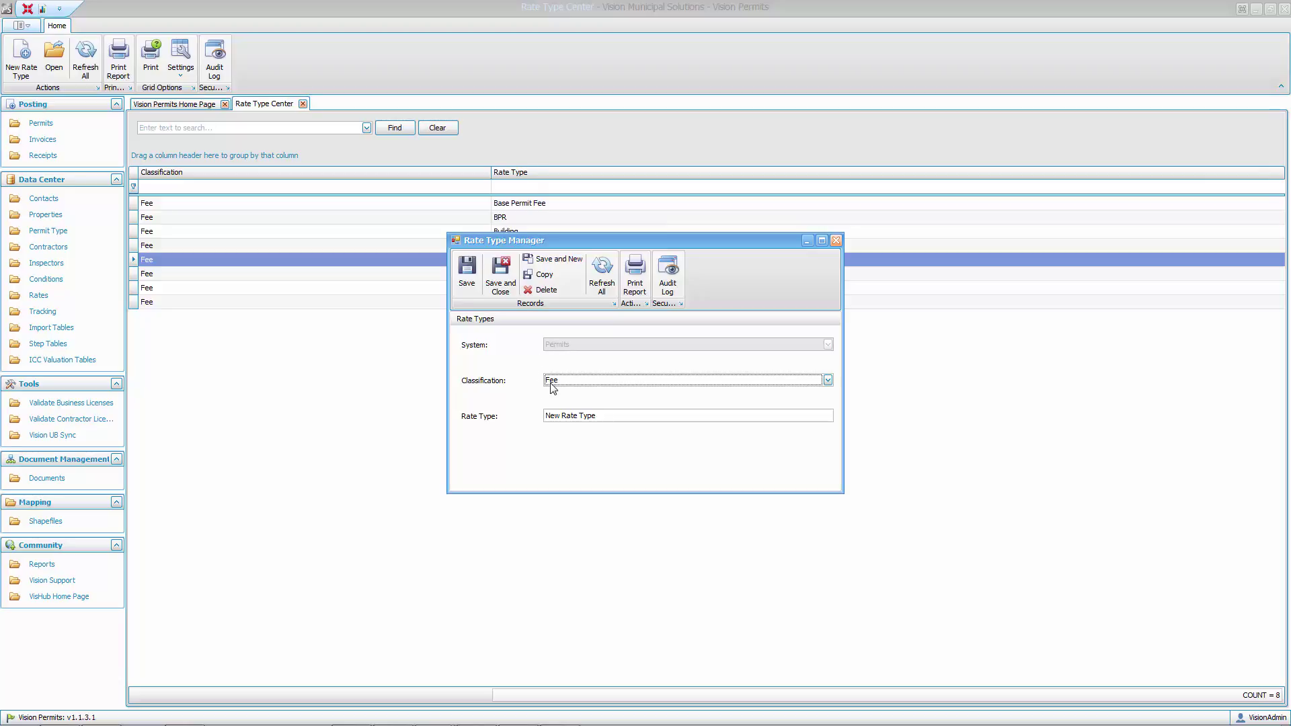
{"action": "left_click_drag", "start_coordinate": [614, 415], "coordinate": [511, 401]}
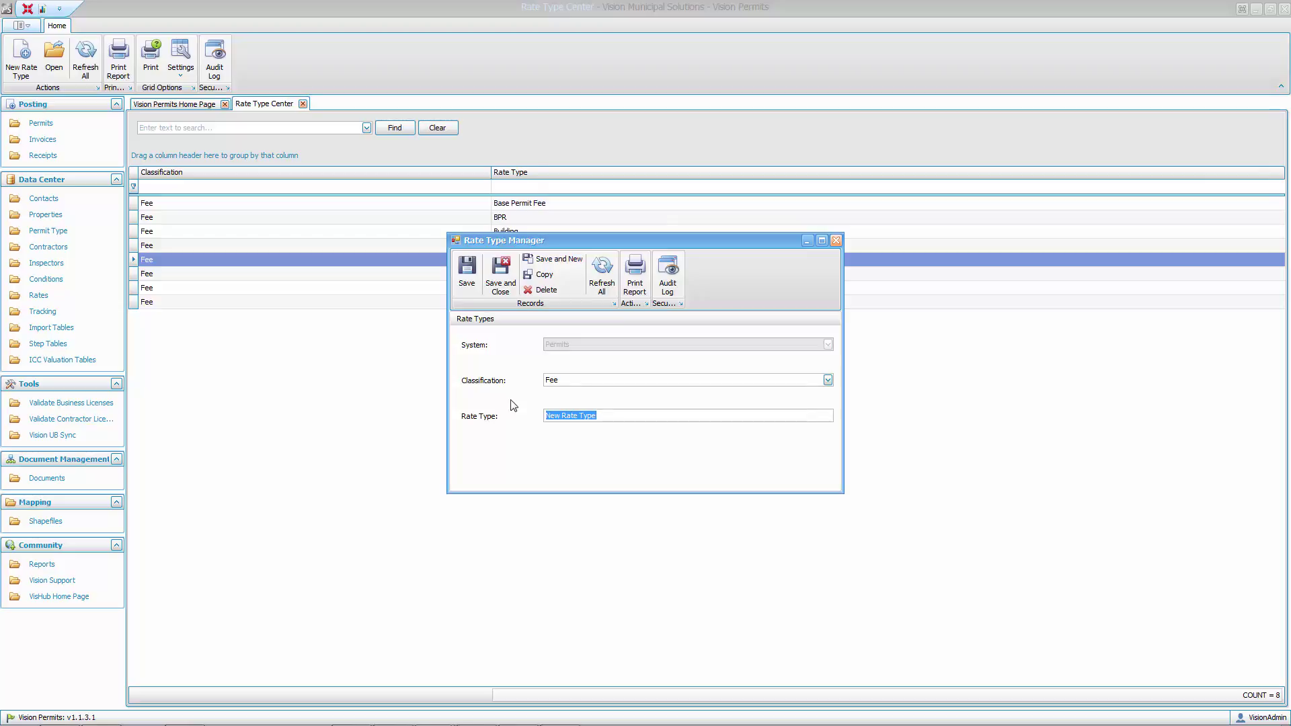
{"action": "type", "text": "Electrical"}
{"action": "left_click", "coordinate": [498, 276]}
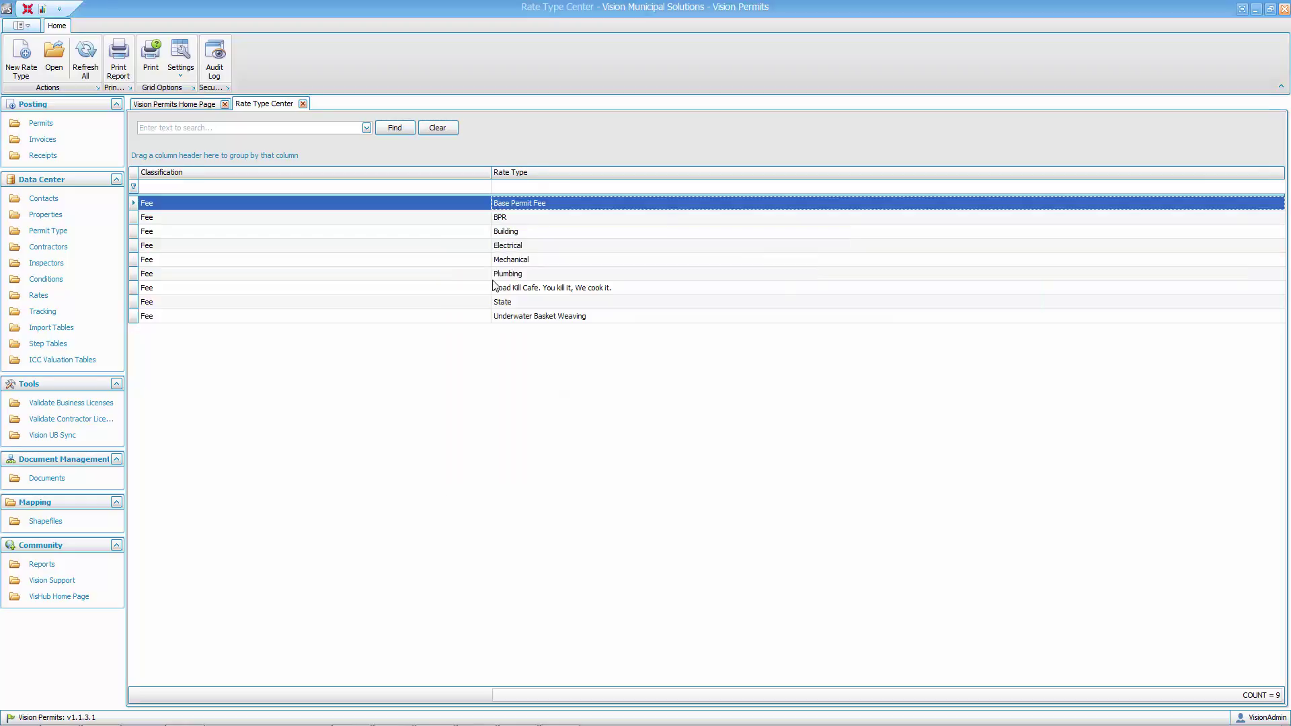
{"action": "left_click", "coordinate": [507, 250]}
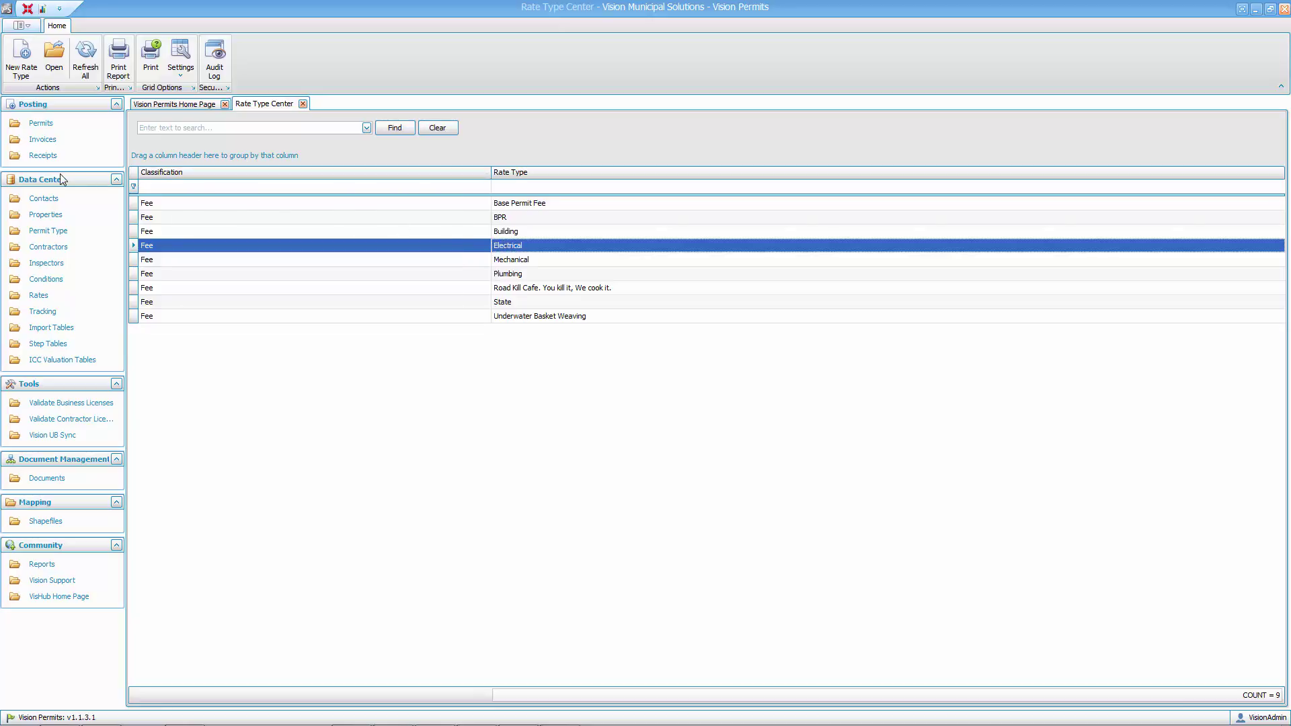
Open the Rate Center and look through the existing rates grouped by type
{"action": "left_click", "coordinate": [39, 296]}
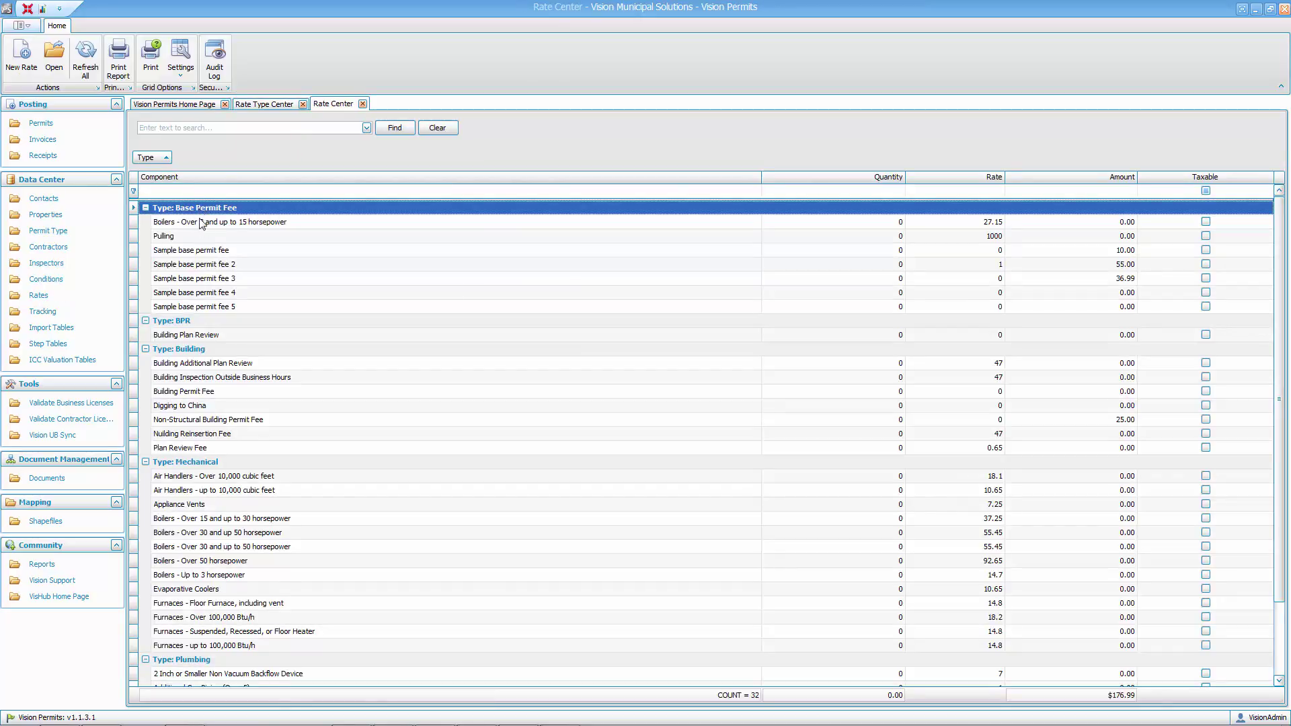
{"action": "scroll", "coordinate": [275, 388], "scroll_direction": "down", "scroll_amount": 1}
{"action": "scroll", "coordinate": [270, 408], "scroll_direction": "down", "scroll_amount": 1}
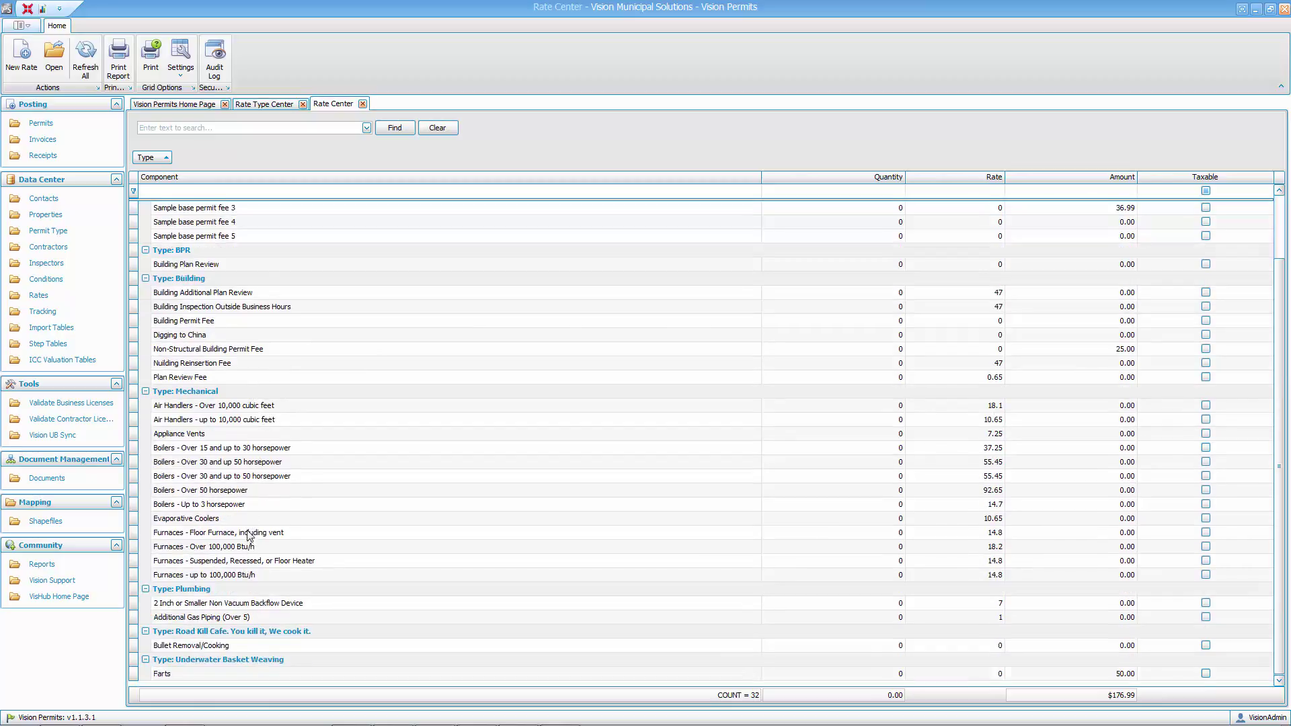
{"action": "scroll", "coordinate": [250, 536], "scroll_direction": "up", "scroll_amount": 1}
{"action": "scroll", "coordinate": [208, 515], "scroll_direction": "up", "scroll_amount": 1}
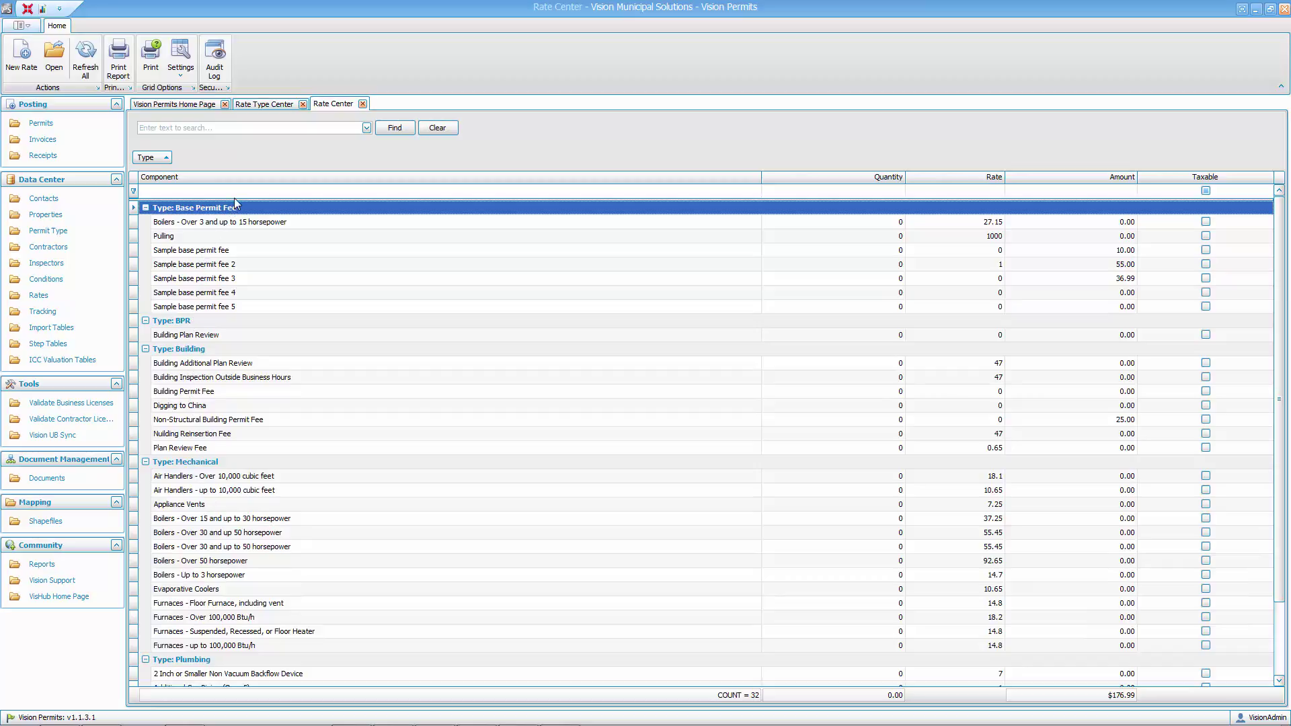
Start a new rate with the rate type Electrical and the description Permit Issuance
{"action": "left_click", "coordinate": [22, 60]}
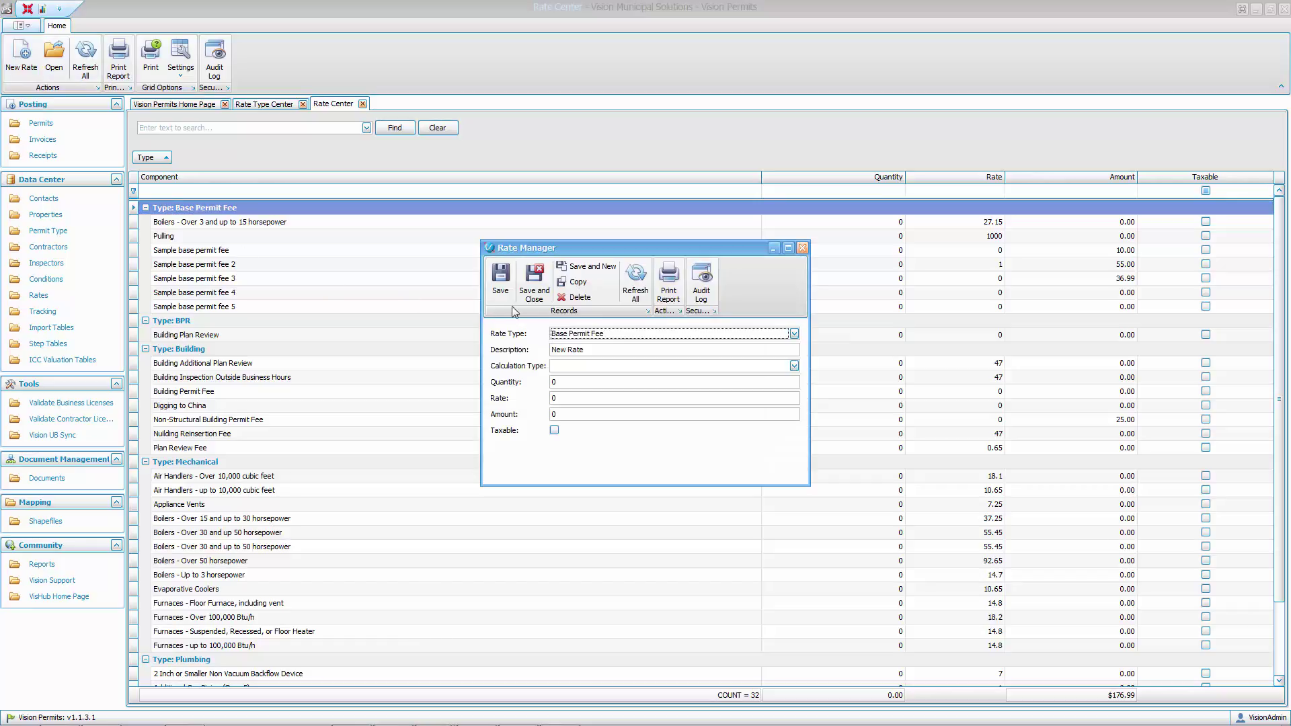
{"action": "left_click", "coordinate": [796, 336]}
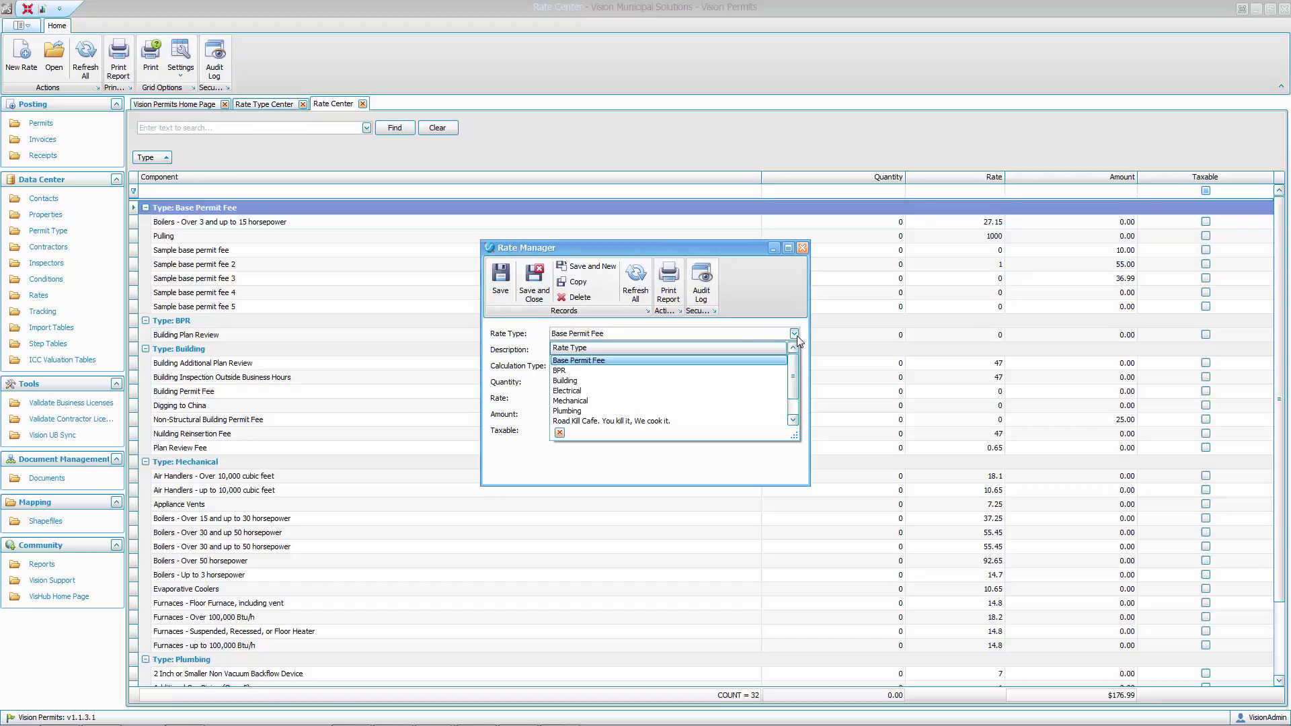
{"action": "left_click", "coordinate": [617, 396]}
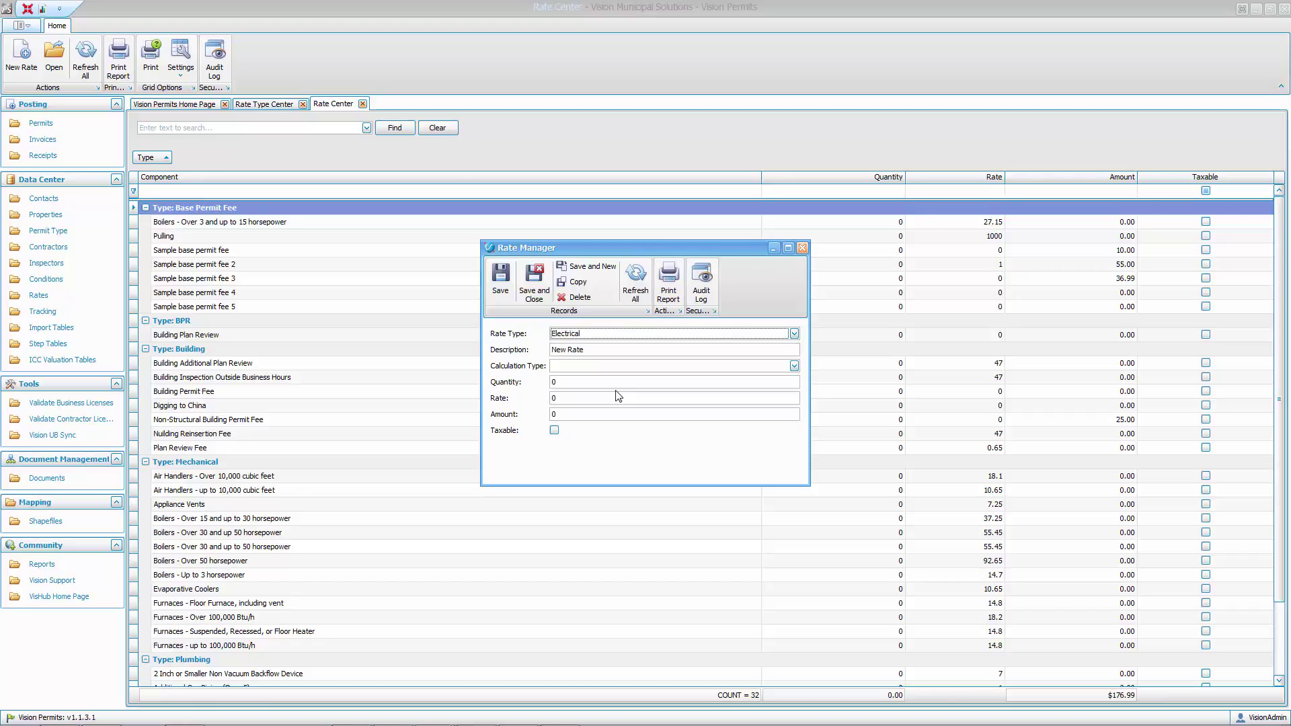
{"action": "left_click", "coordinate": [794, 334]}
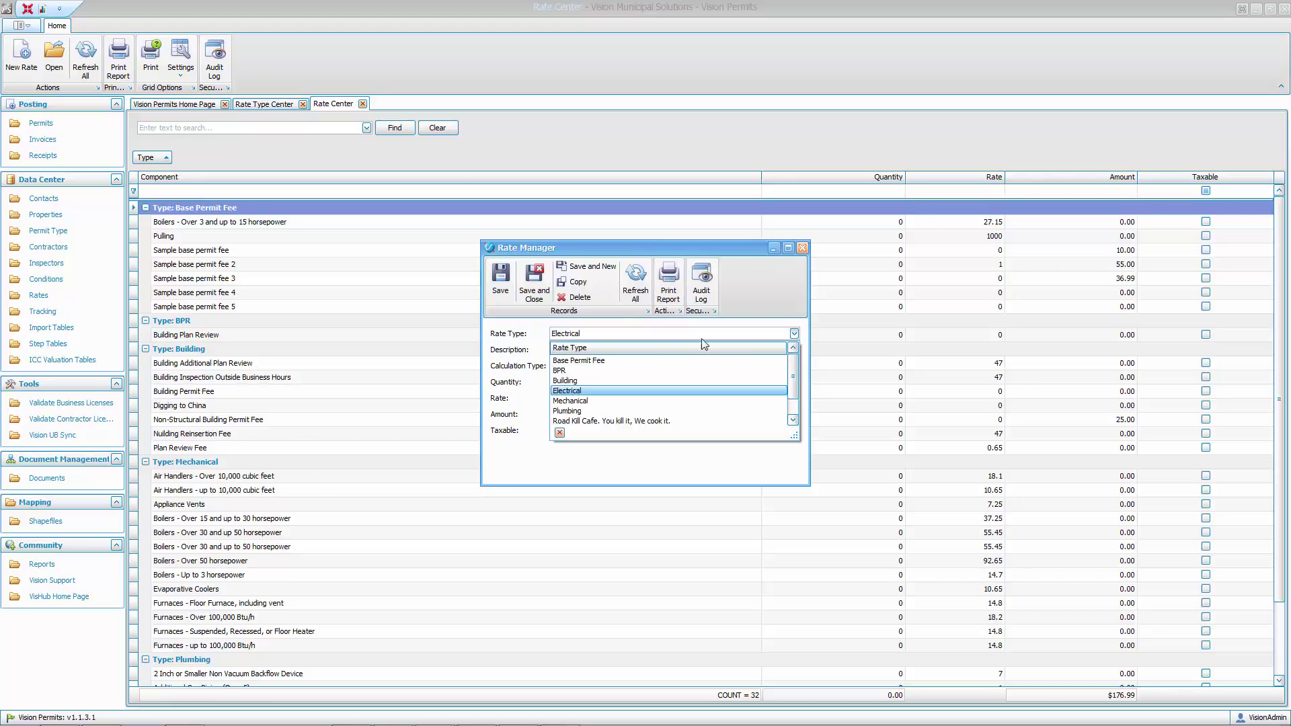
{"action": "left_click", "coordinate": [598, 392]}
{"action": "left_click", "coordinate": [593, 350]}
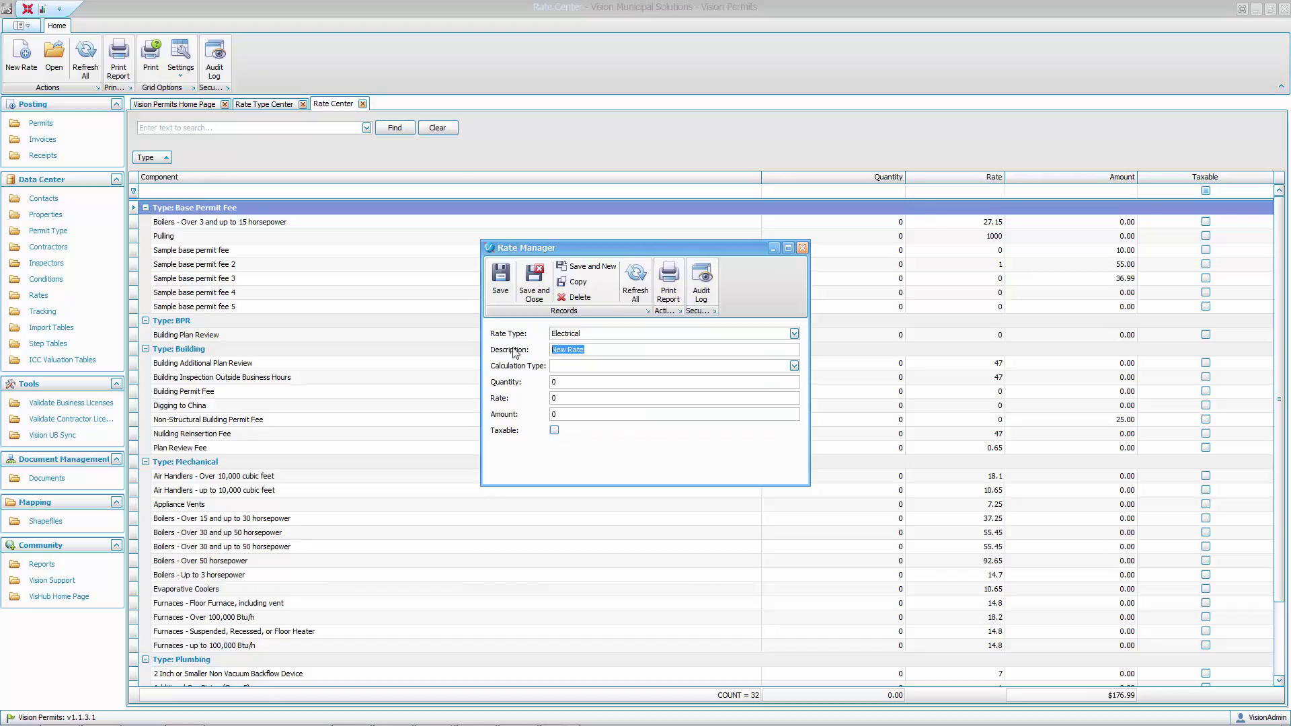
{"action": "type", "text": "Permit Issuance"}
Make the Permit Issuance rate a Flat Charge with an amount of 20.00, and save and close it
{"action": "left_click", "coordinate": [794, 366]}
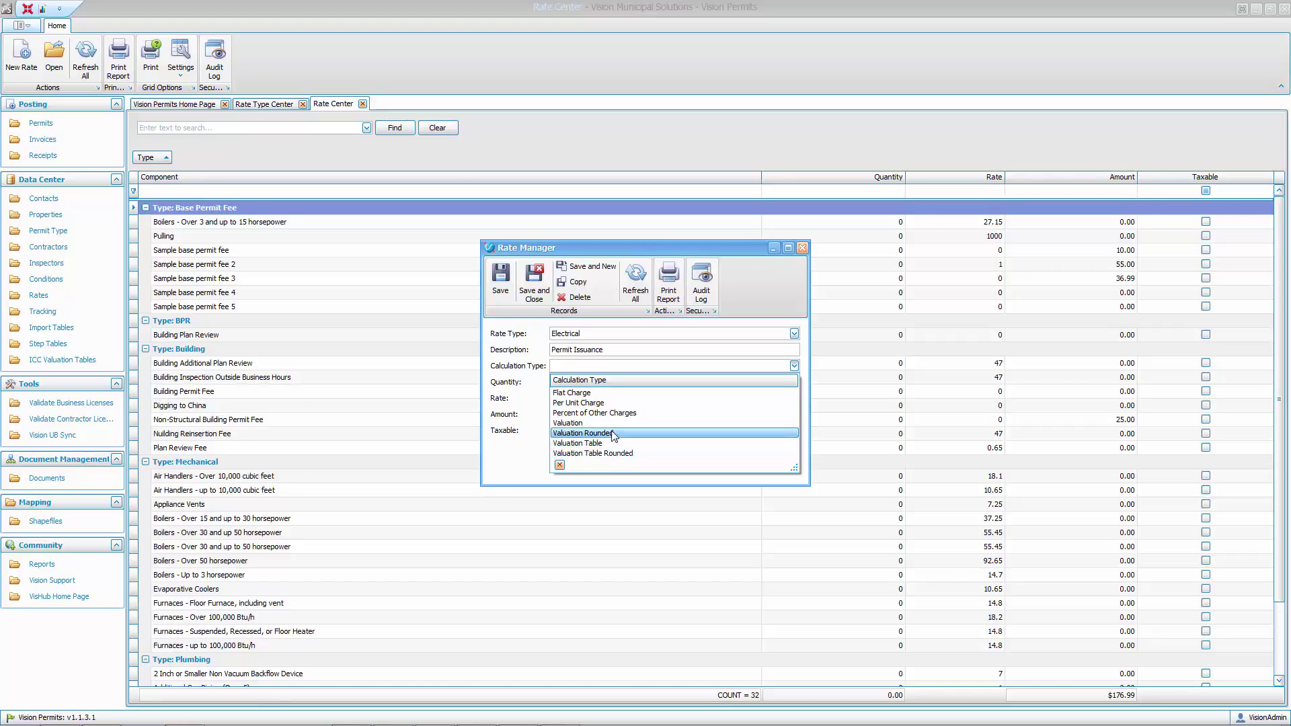
{"action": "left_click", "coordinate": [616, 394]}
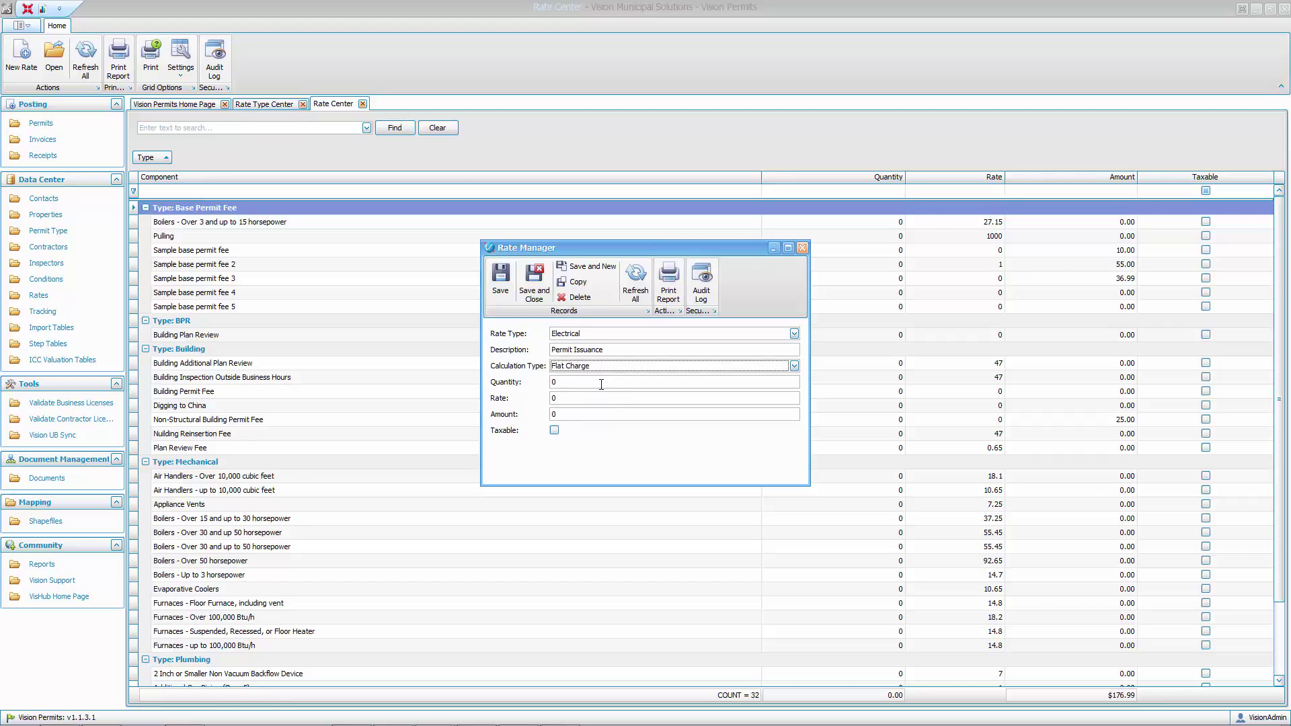
{"action": "left_click", "coordinate": [575, 415]}
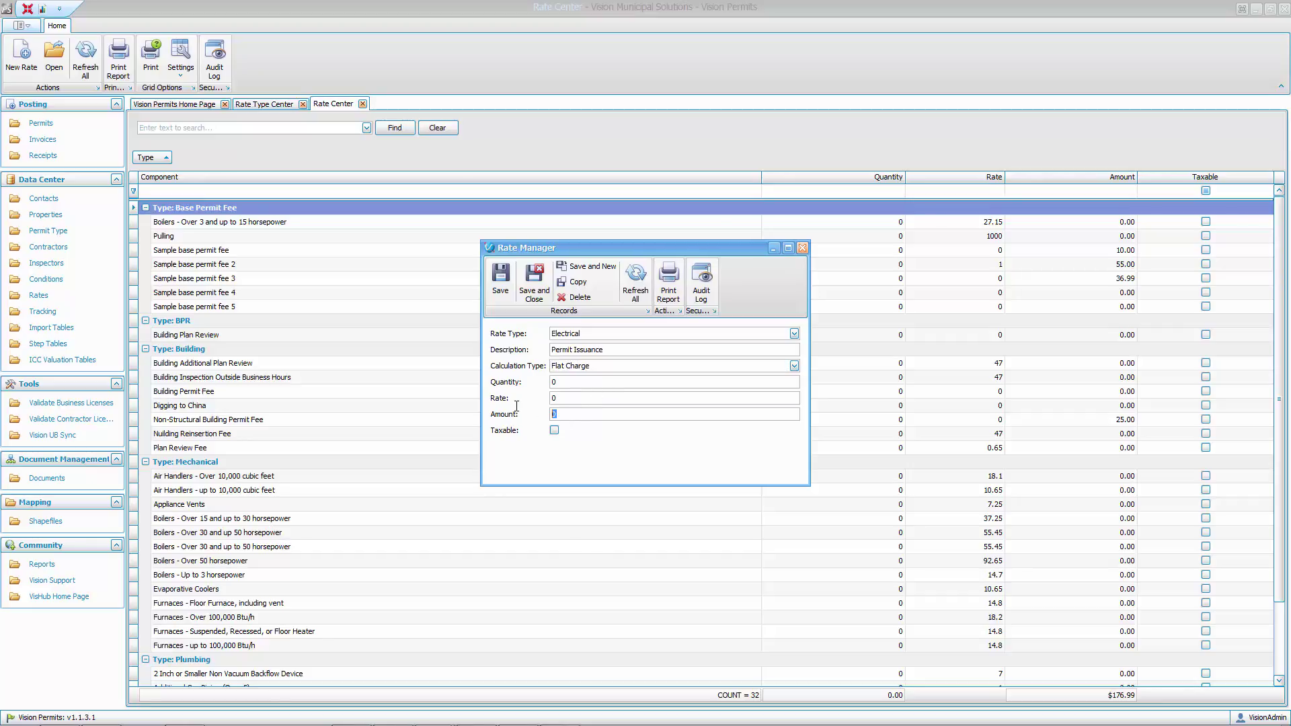
{"action": "type", "text": "20.00"}
{"action": "left_click", "coordinate": [535, 294]}
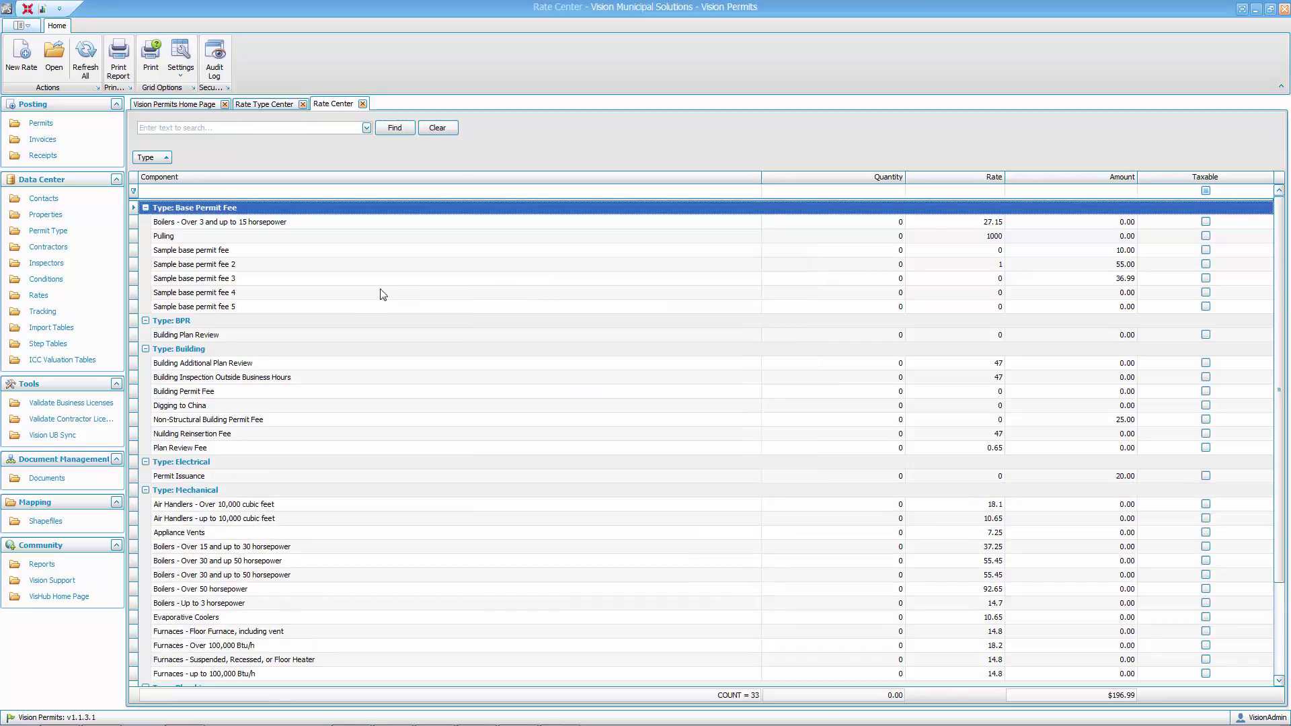
{"action": "left_click", "coordinate": [194, 478]}
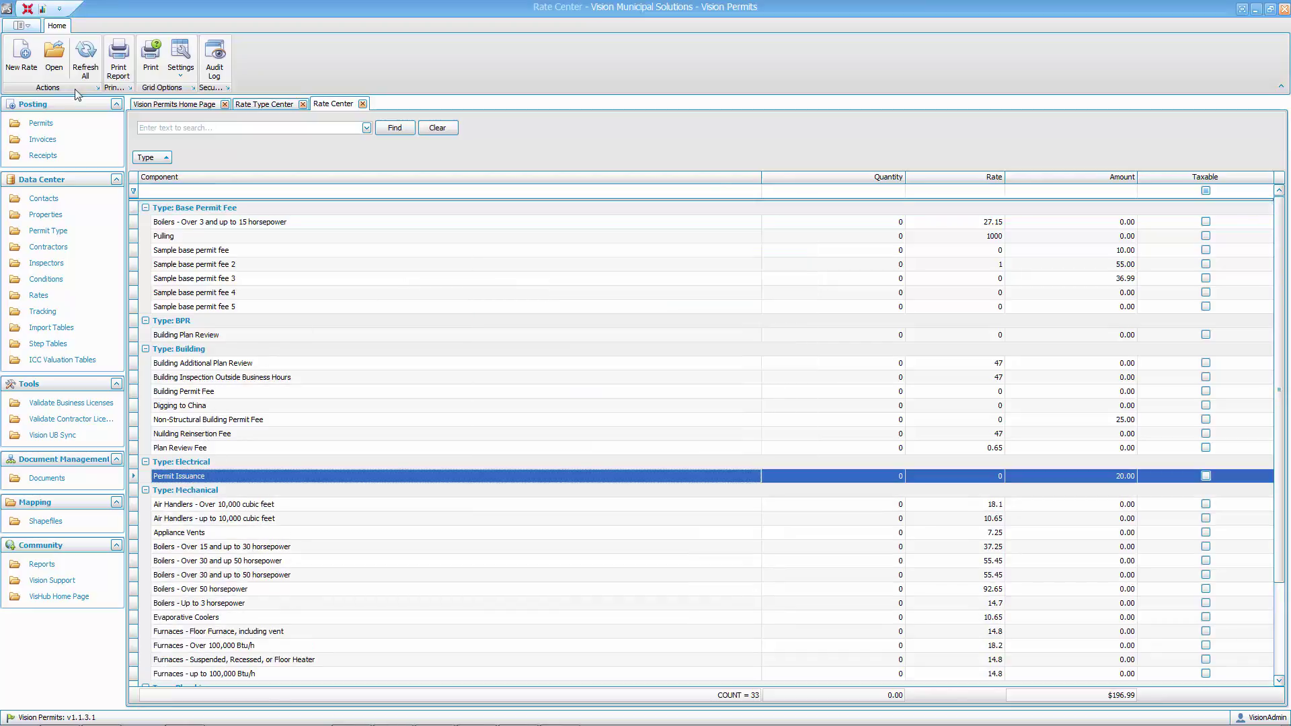
Start another new rate described as Light Fixtures with the calculation type Per Unit Charge
{"action": "left_click", "coordinate": [32, 68]}
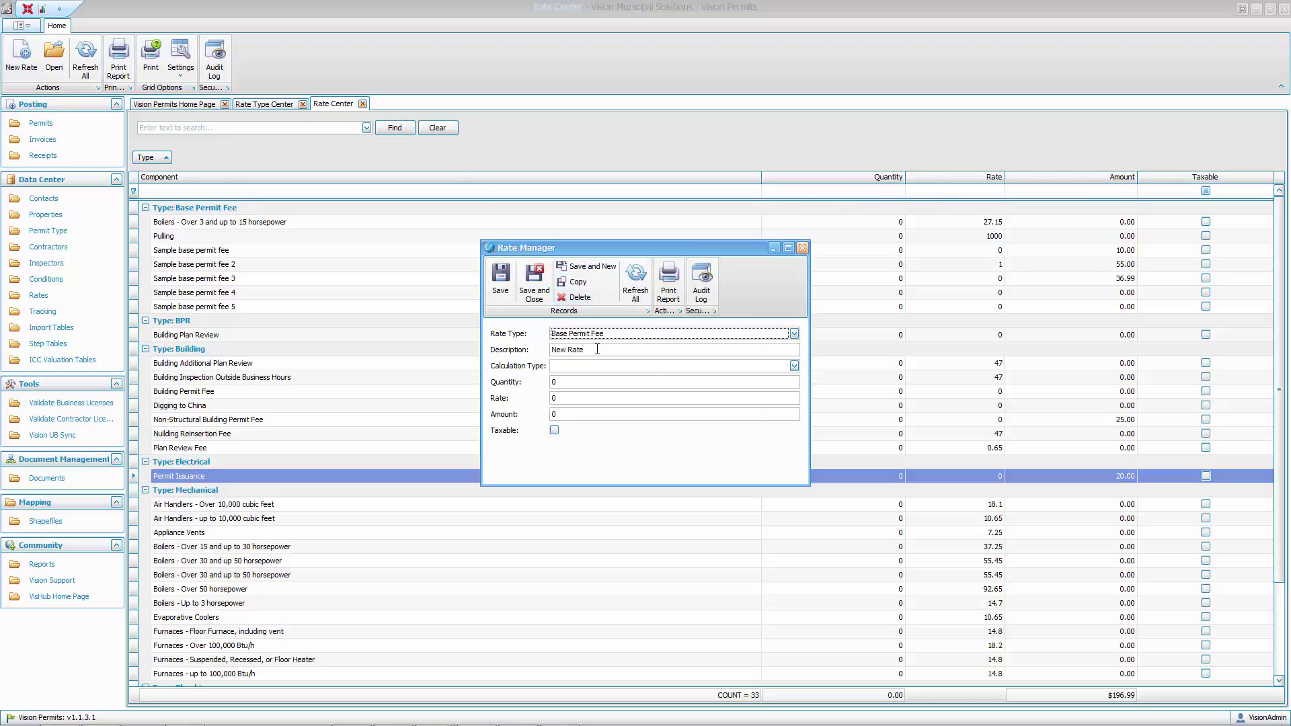
{"action": "key", "text": "Tab"}
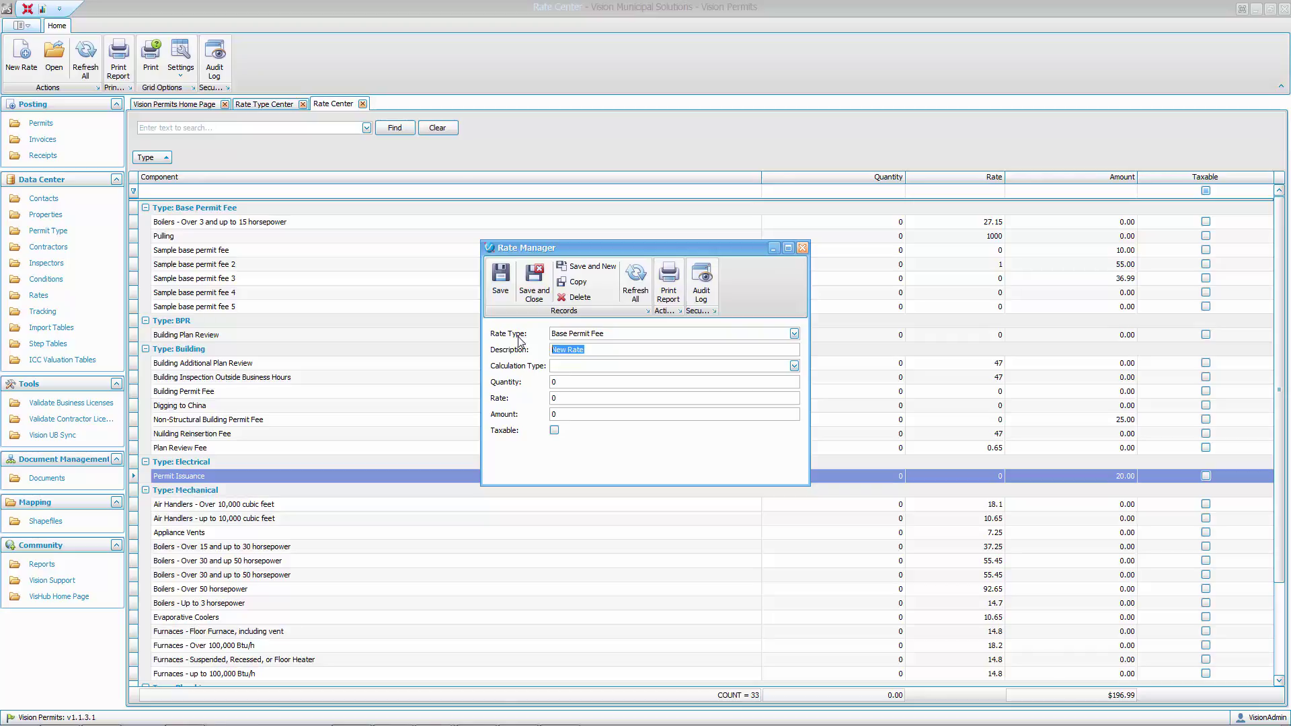
{"action": "type", "text": "Light Fixtures"}
{"action": "left_click", "coordinate": [793, 366]}
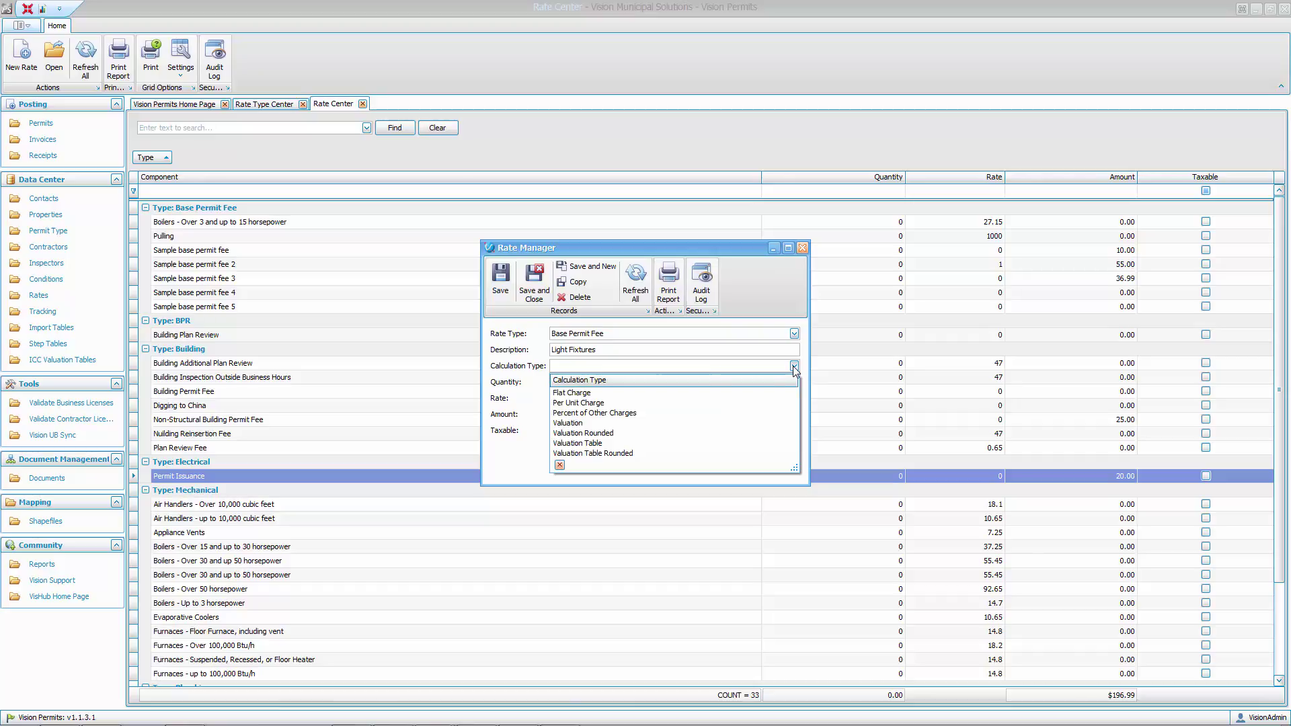
{"action": "left_click", "coordinate": [610, 402]}
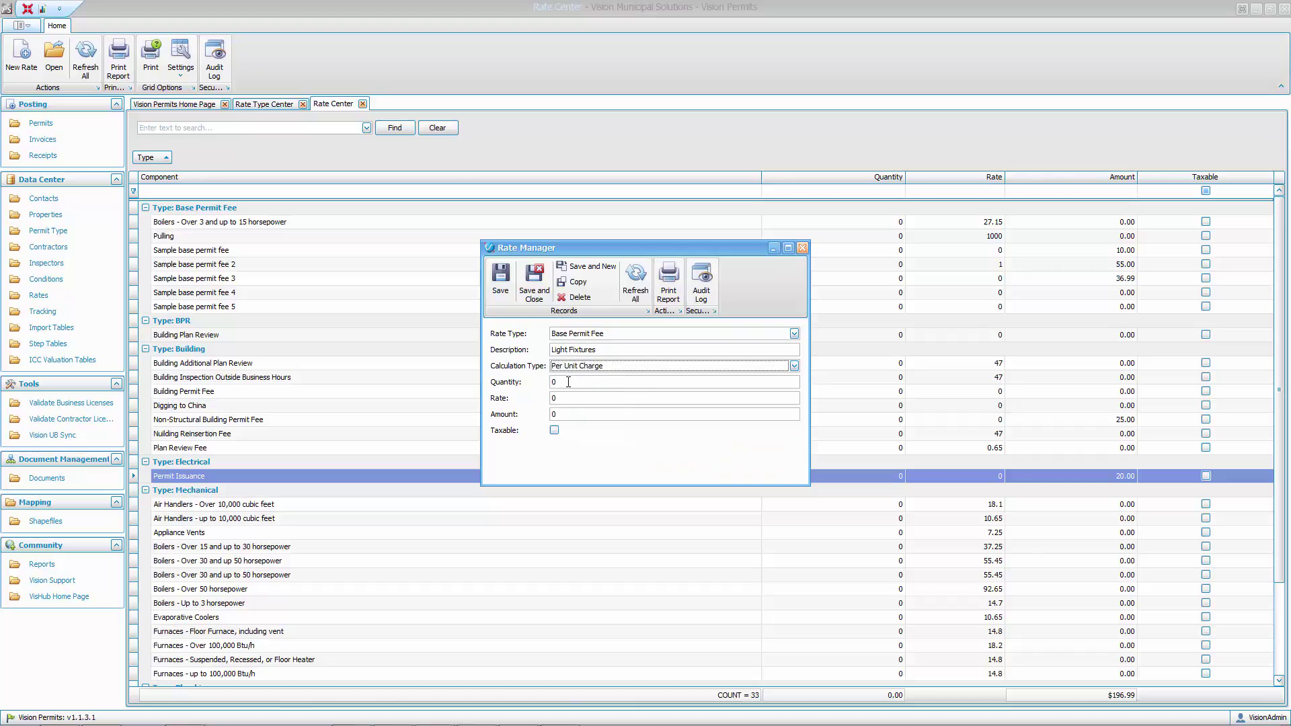
Set the Light Fixtures rate to 15.00 with the rate type Electrical, save and close it, and select it in the list
{"action": "left_click", "coordinate": [601, 382]}
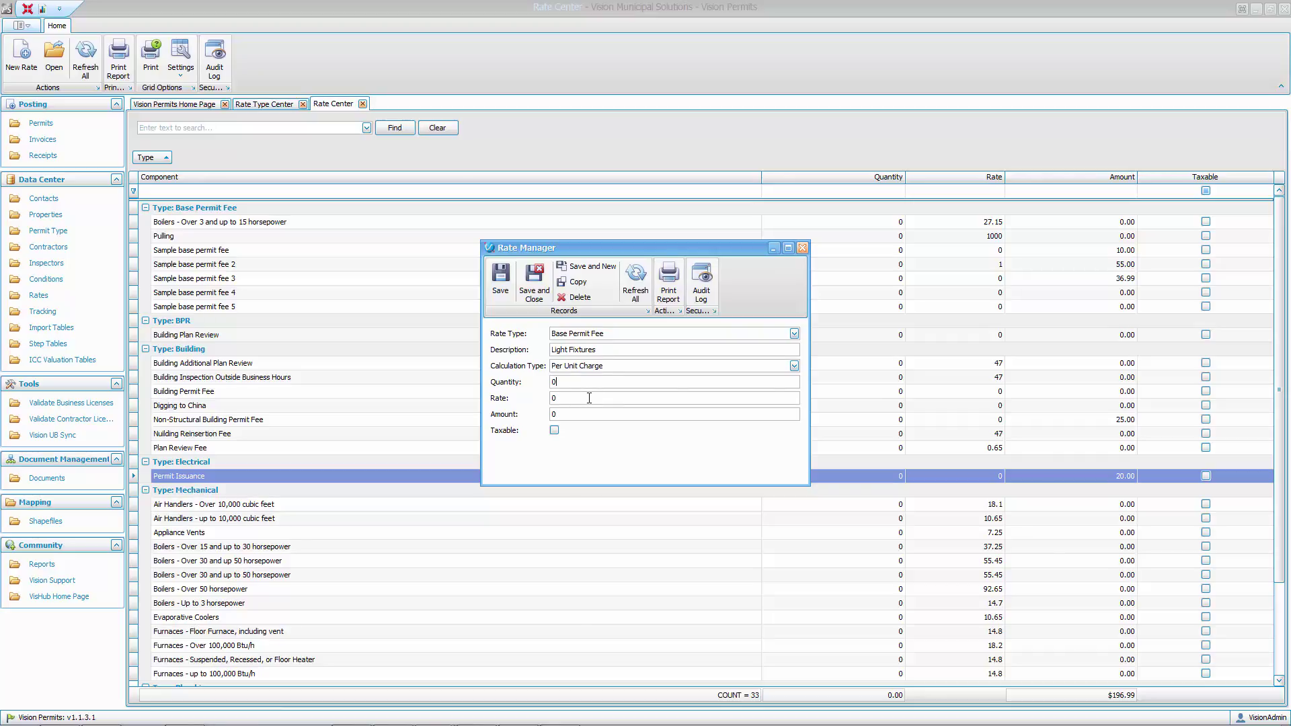
{"action": "left_click", "coordinate": [591, 398]}
{"action": "type", "text": "15.00"}
{"action": "left_click", "coordinate": [794, 333]}
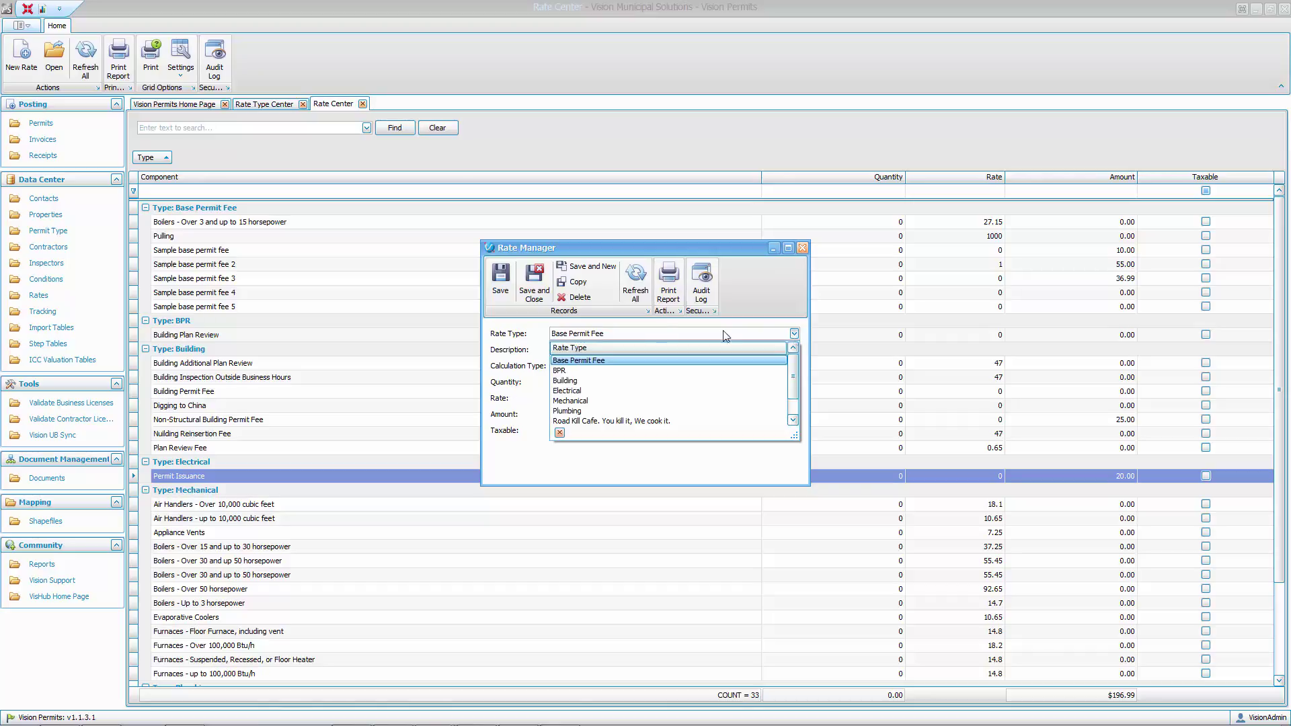
{"action": "left_click", "coordinate": [570, 391]}
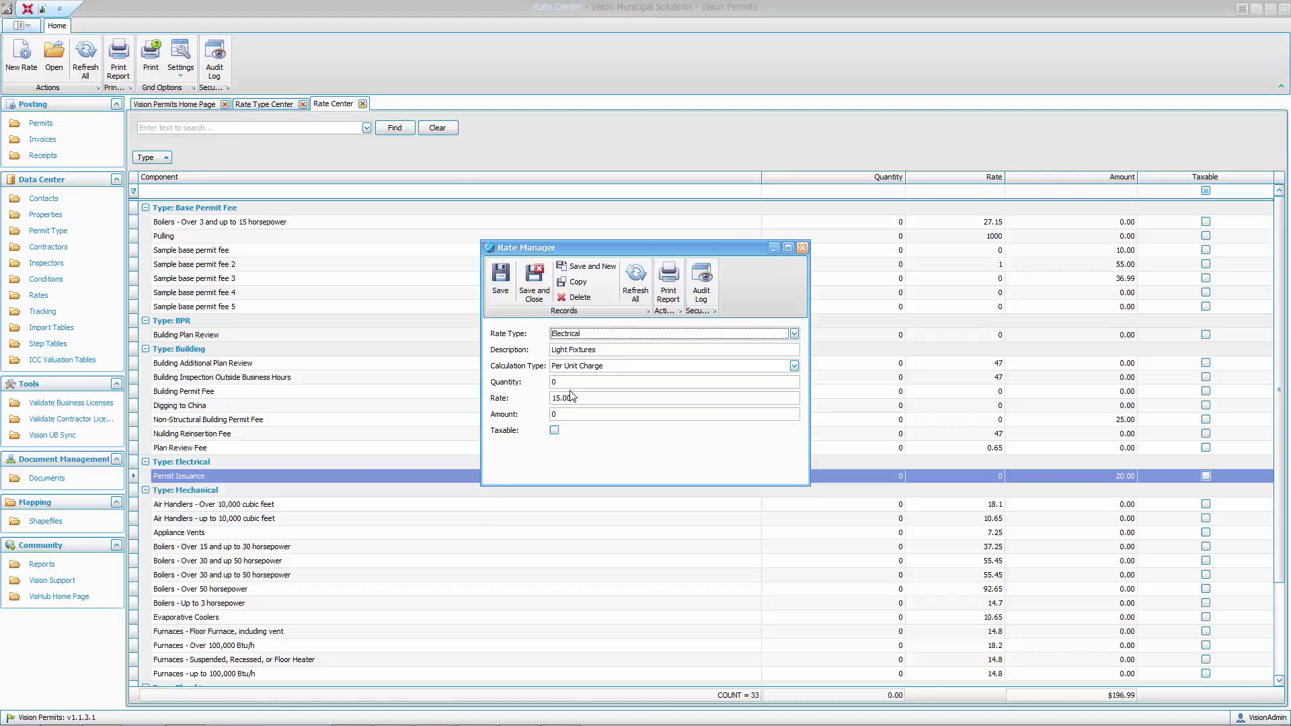
{"action": "left_click", "coordinate": [531, 282]}
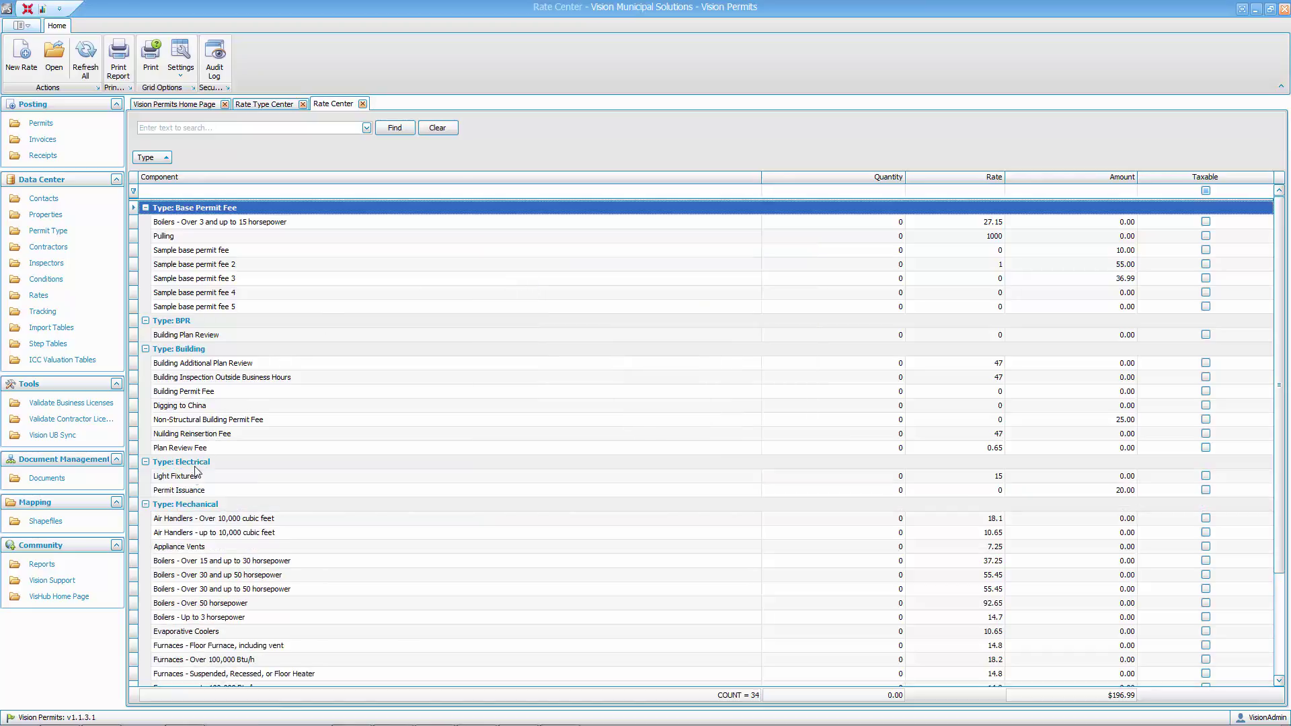
{"action": "left_click", "coordinate": [195, 474]}
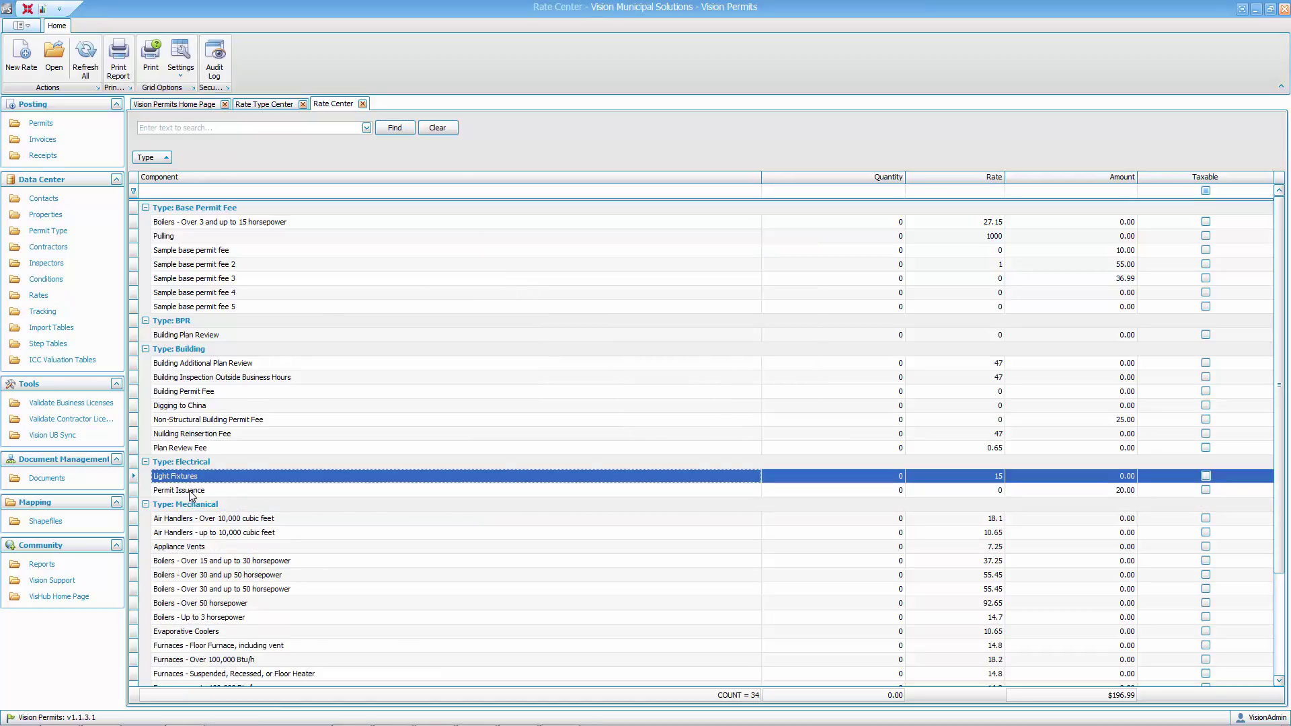
{"action": "left_click", "coordinate": [192, 490]}
{"action": "left_click", "coordinate": [195, 478]}
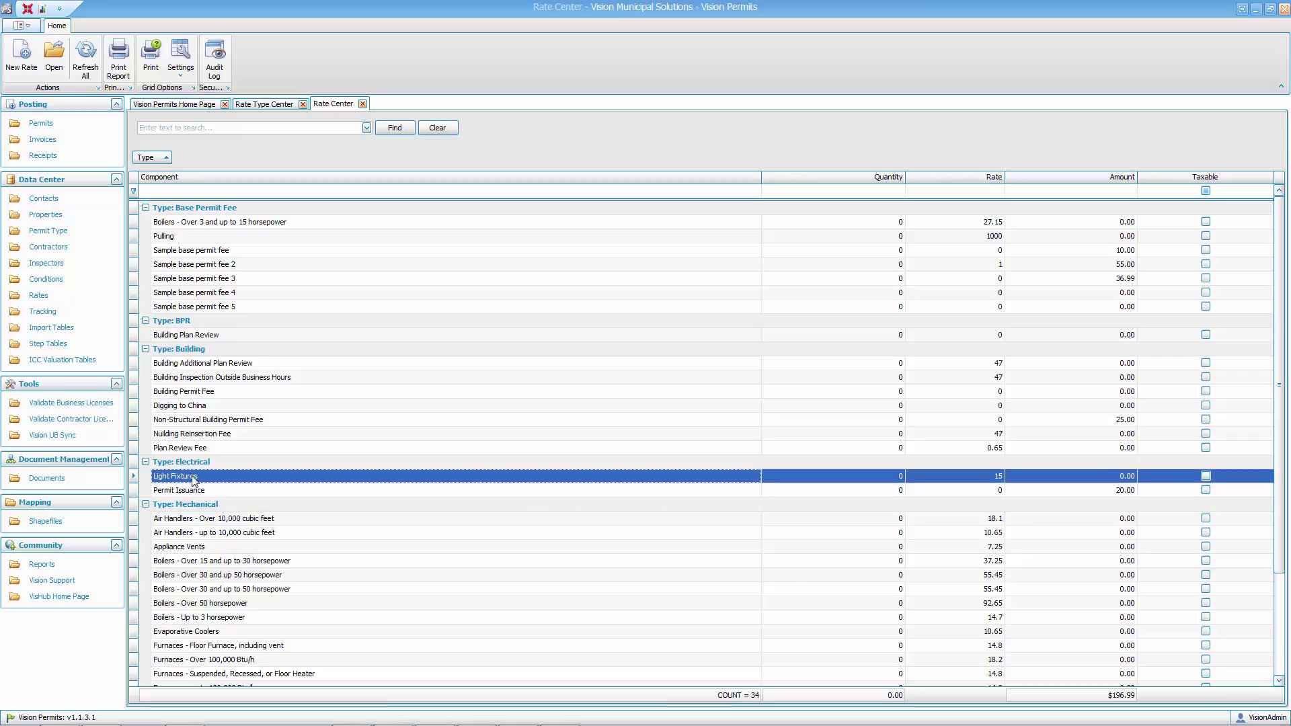